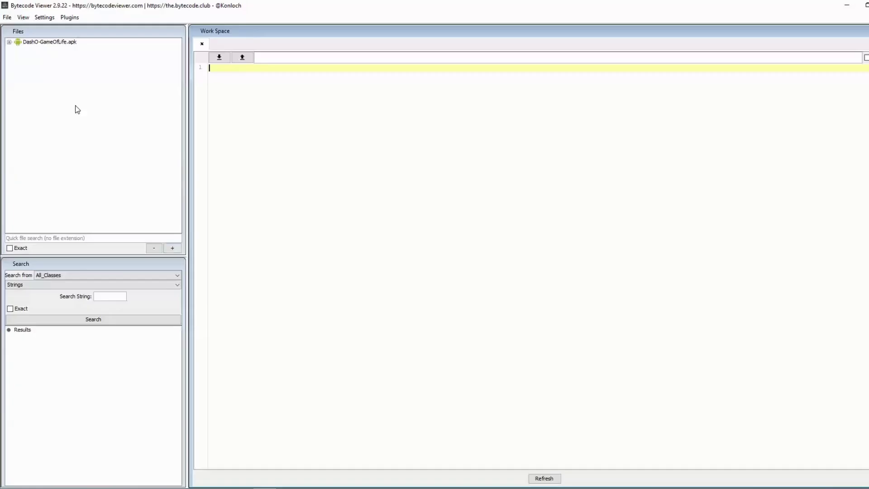
# Expand com > preemptive > dasho > example > gameoflife and open BlinkerActivity.class
pyautogui.doubleClick(56, 45)
pyautogui.doubleClick(36, 63)
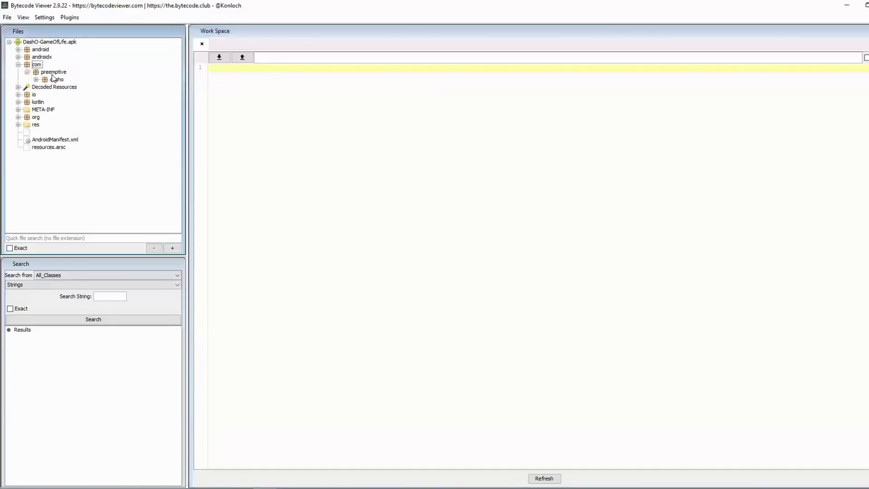
pyautogui.doubleClick(56, 79)
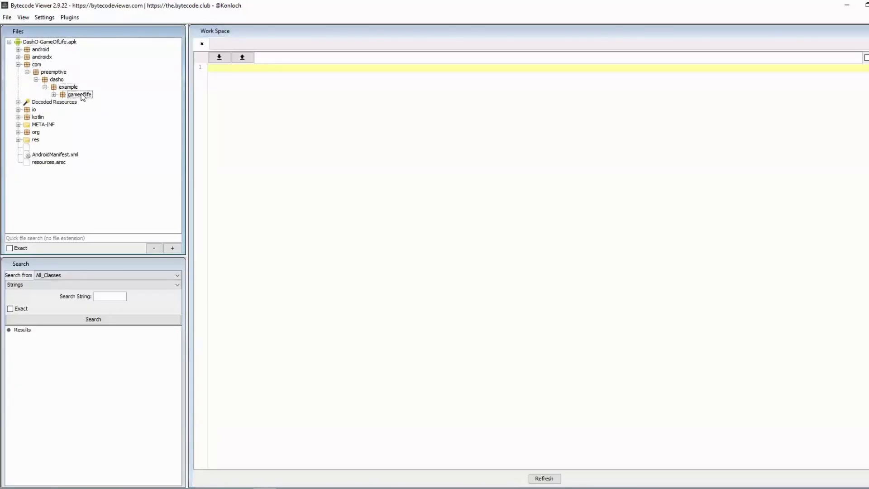
pyautogui.doubleClick(79, 94)
pyautogui.doubleClick(95, 109)
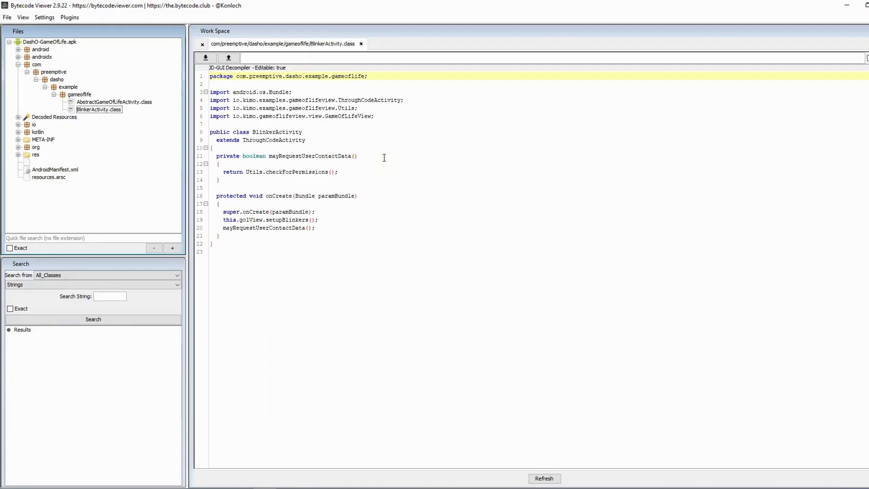
# Open AbstractGameOfLifeActivity.class from the gameoflife package in a new Work Space tab
pyautogui.click(105, 102)
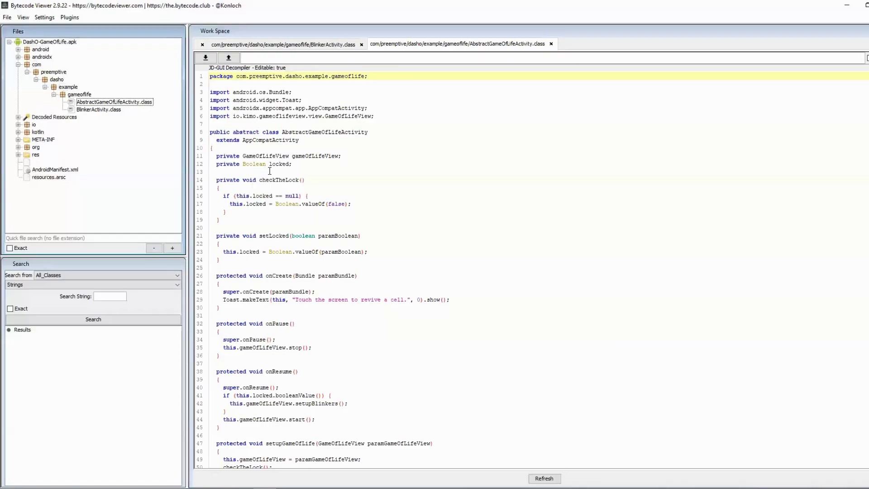
pyautogui.scroll(-2, 501, 163)
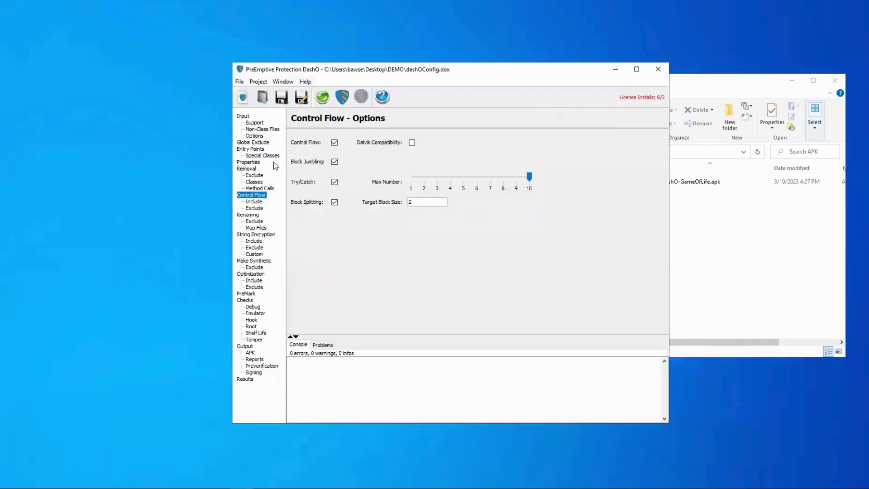
# Review the DashO Input, Control Flow, Renaming and String Encryption settings
pyautogui.click(246, 117)
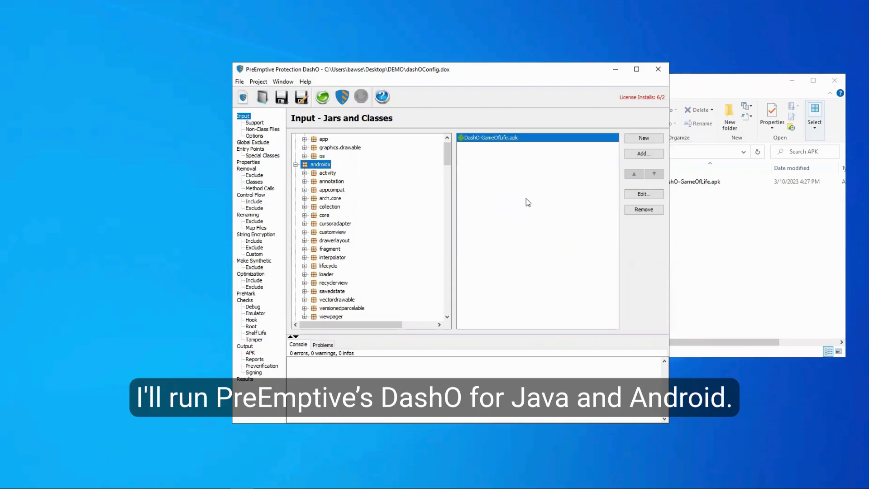
pyautogui.click(243, 195)
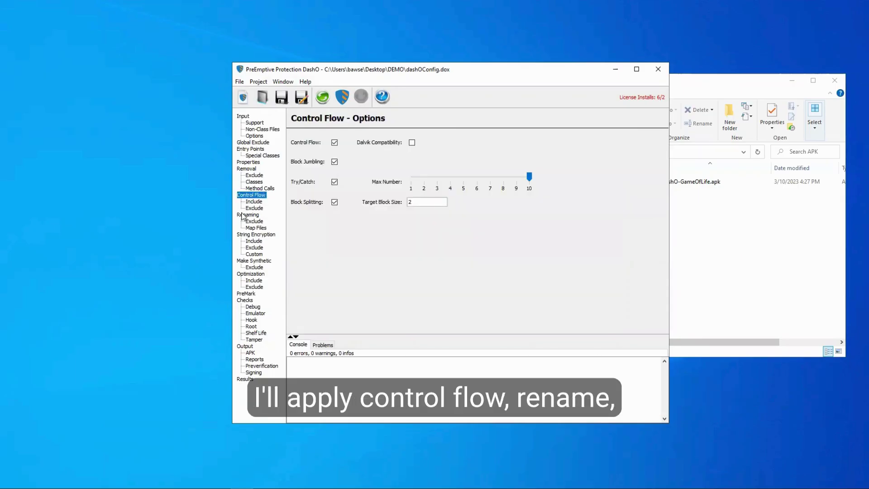
pyautogui.click(243, 215)
pyautogui.click(244, 235)
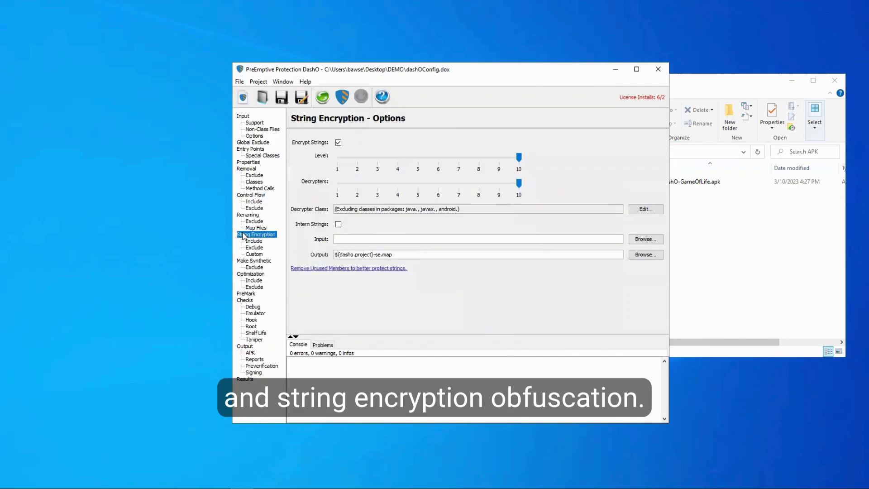
# Review the Debug, Emulator, Hook and Tamper check configurations
pyautogui.click(251, 309)
pyautogui.click(254, 313)
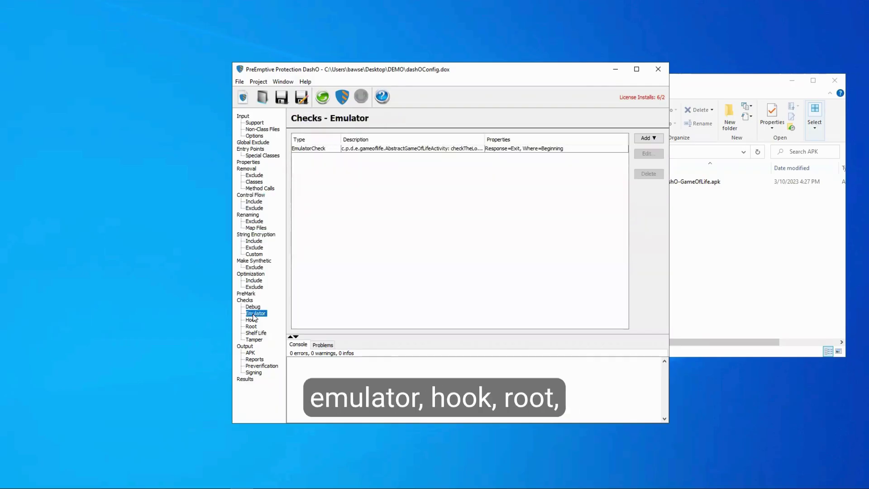
pyautogui.click(252, 320)
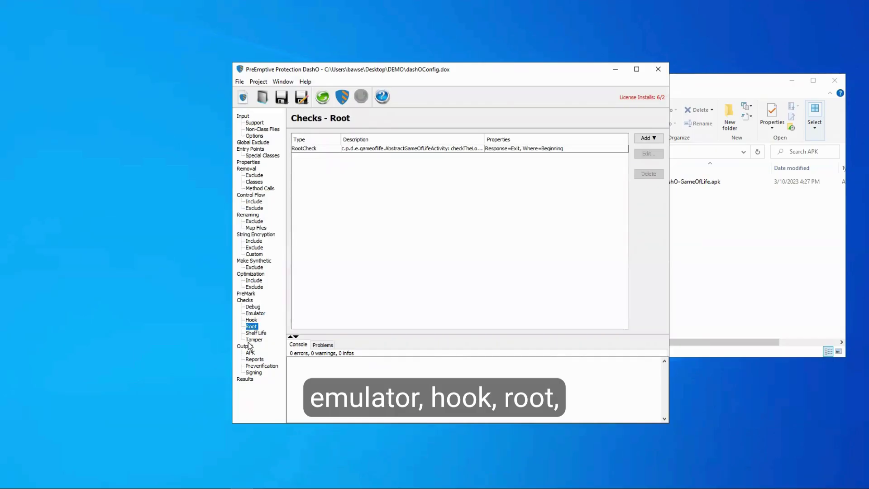
pyautogui.click(254, 339)
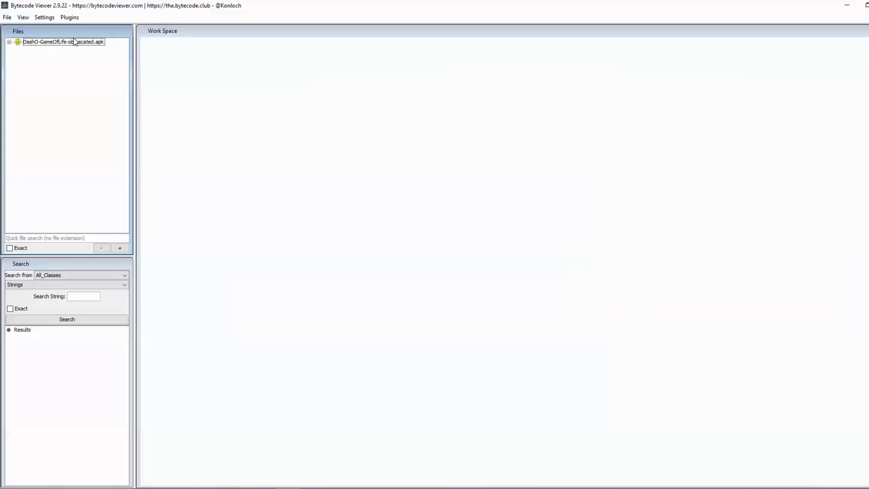
# Expand DashO-GameOfLife-obfuscated.apk and open the obfuscated a04.class
pyautogui.doubleClick(75, 41)
pyautogui.scroll(-3, 61, 177)
pyautogui.scroll(-1, 66, 187)
pyautogui.scroll(-1, 67, 188)
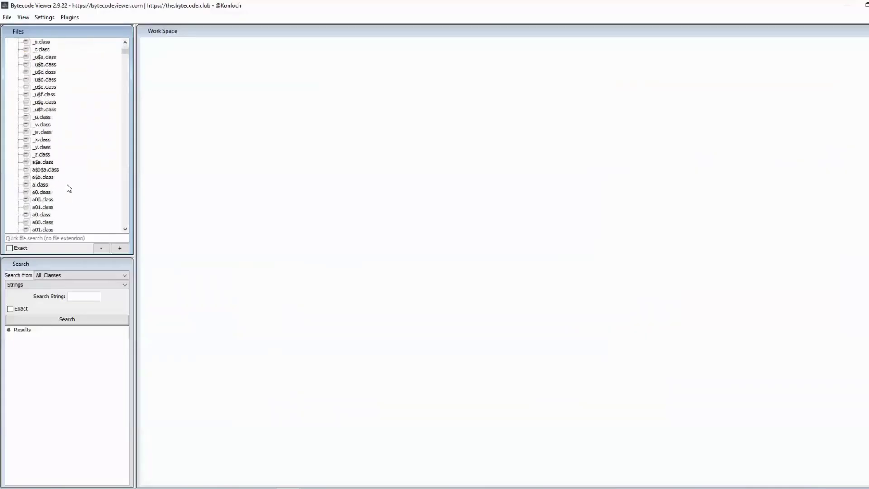
pyautogui.scroll(-2, 68, 188)
pyautogui.scroll(-2, 66, 184)
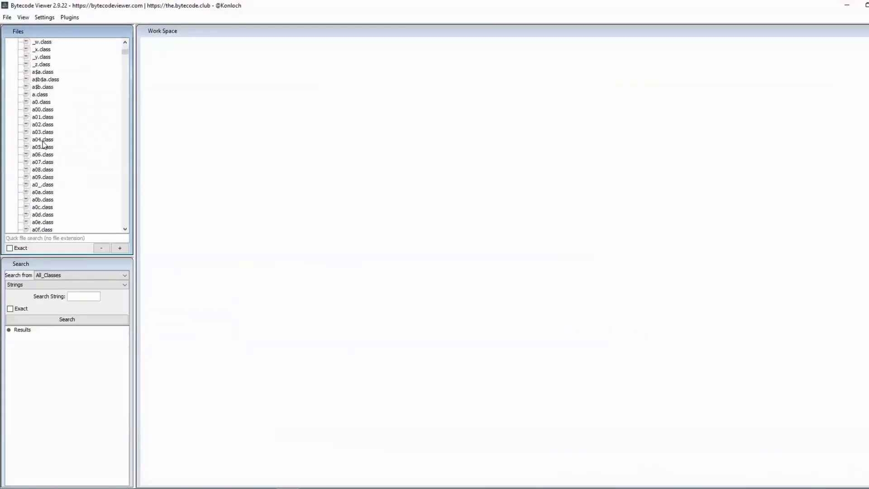
pyautogui.doubleClick(43, 140)
pyautogui.scroll(-4, 301, 159)
pyautogui.scroll(-9, 309, 169)
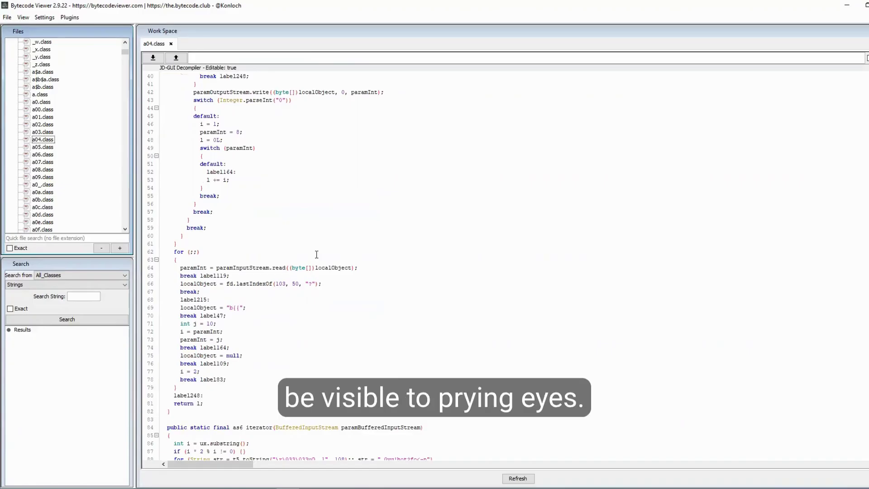
pyautogui.scroll(-3, 447, 230)
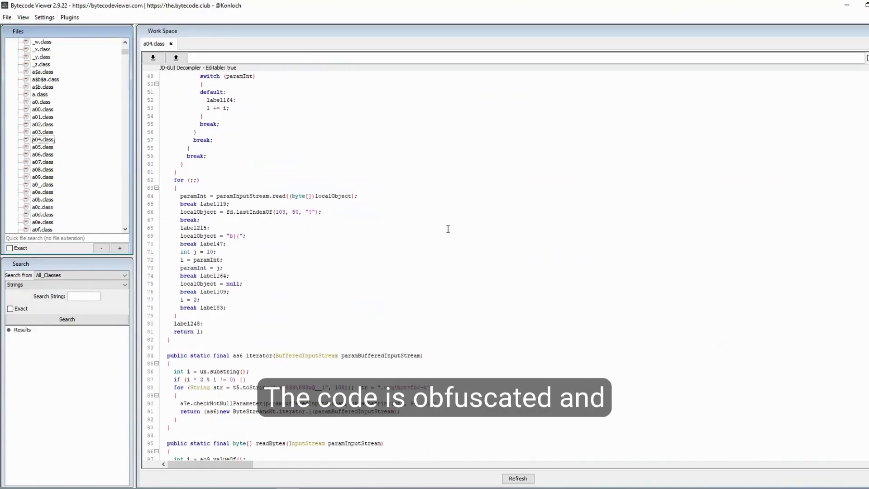